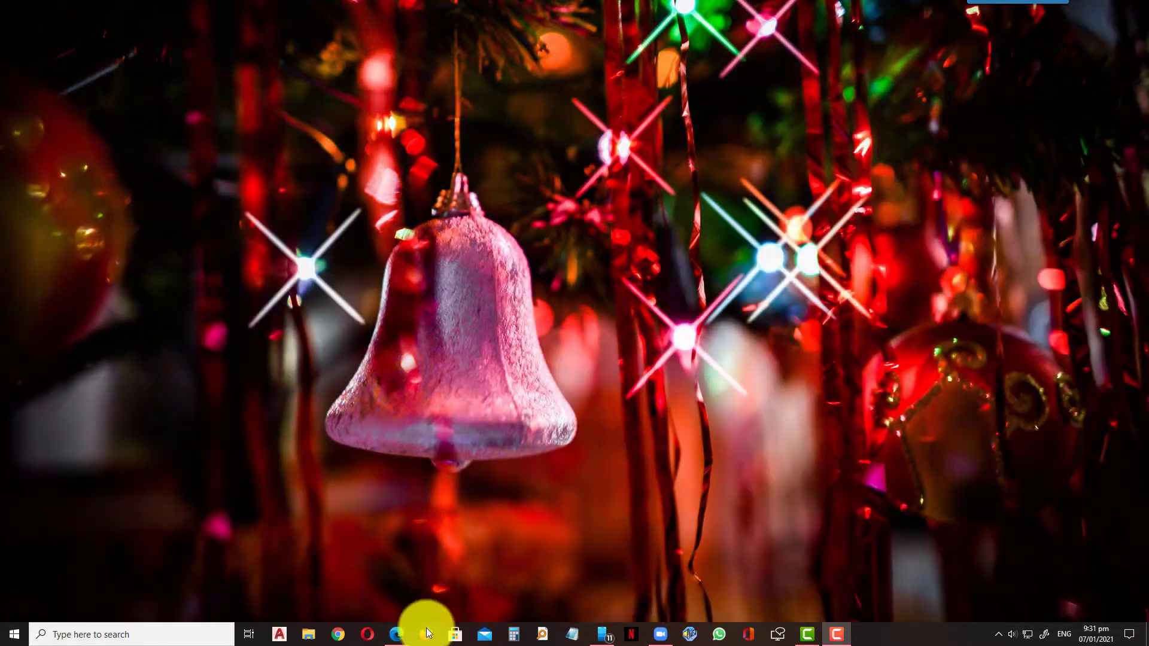
Bring the Edge window showing the REL 250C 'W01 Project: Discipleship Introduction' page to the front.
{"action": "left_click", "coordinate": [401, 634]}
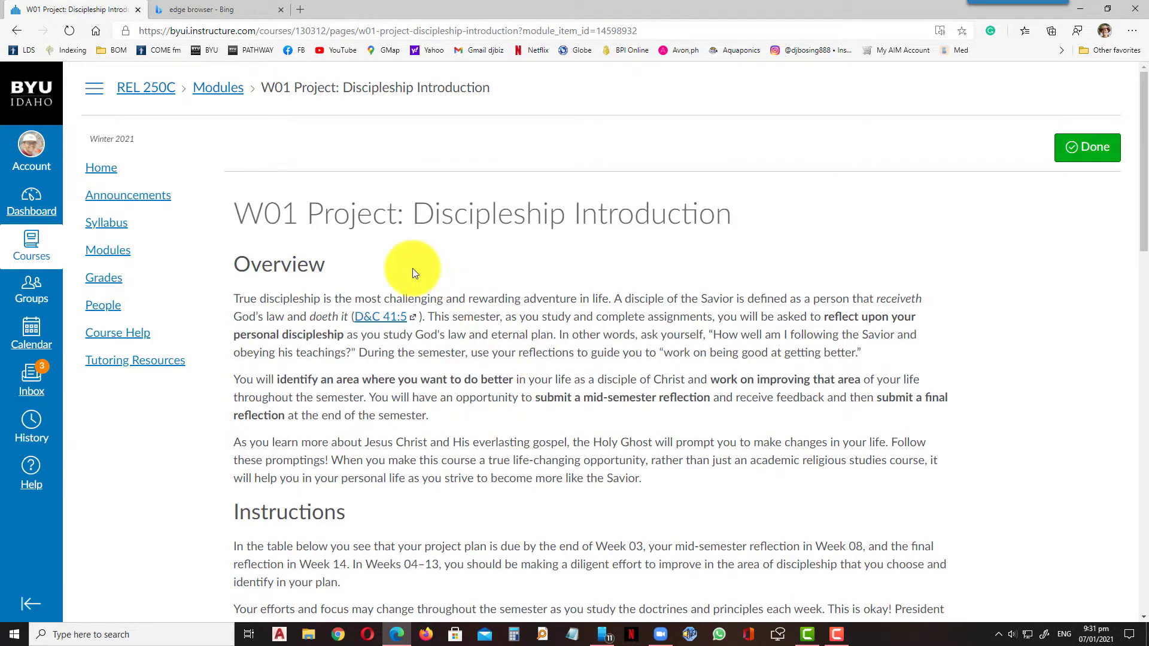
{"action": "left_click", "coordinate": [204, 8]}
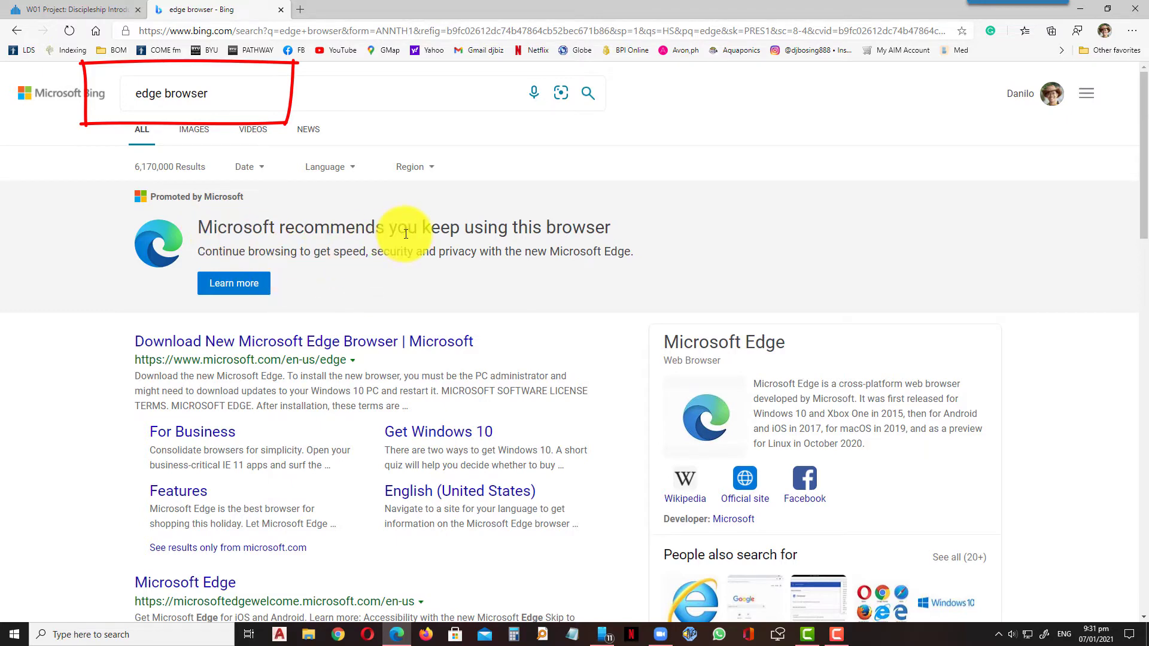
{"action": "left_click", "coordinate": [100, 11]}
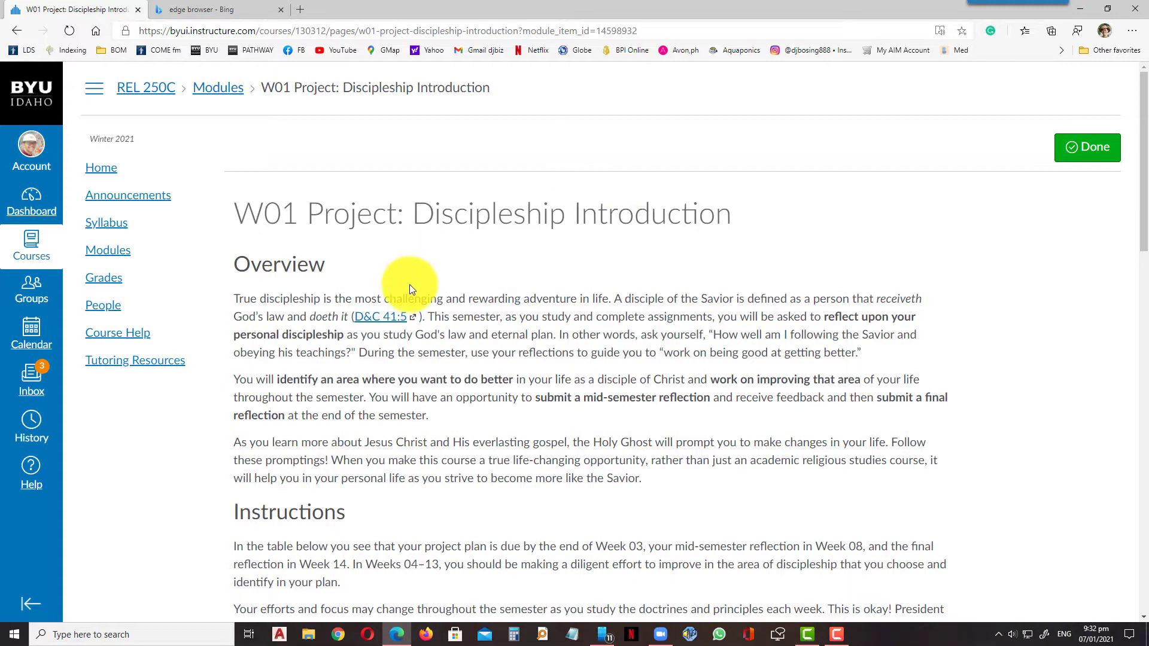
{"action": "scroll", "coordinate": [519, 285], "scroll_direction": "down", "scroll_amount": 2}
{"action": "scroll", "coordinate": [519, 302], "scroll_direction": "up", "scroll_amount": 2}
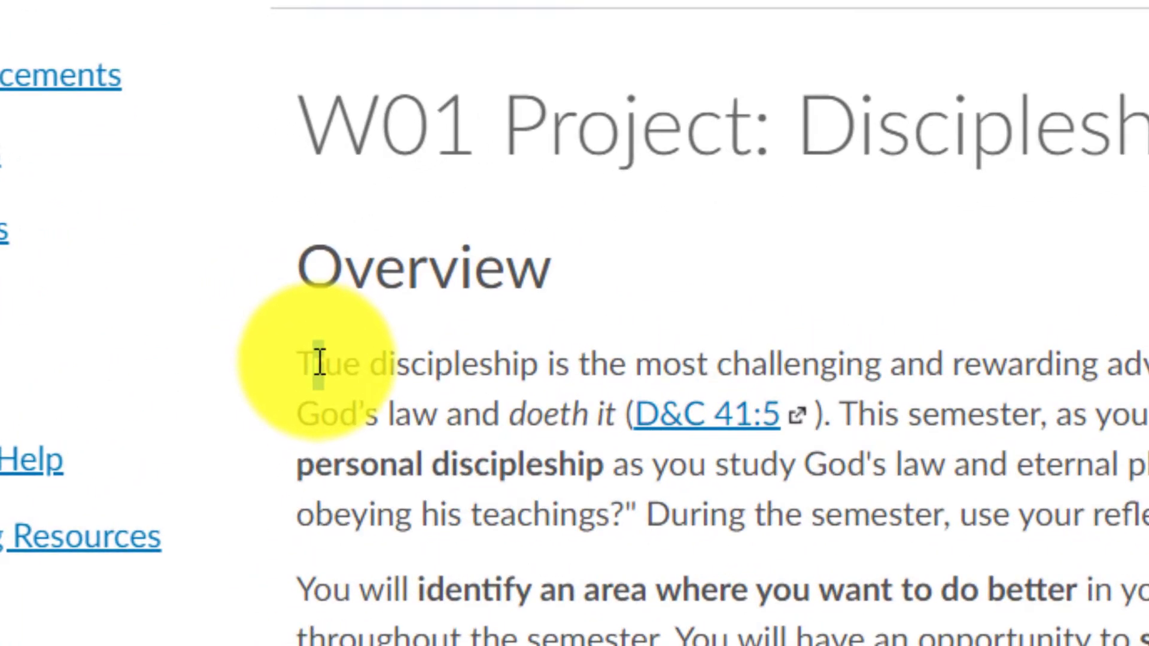
Start Read aloud from the first letter of the Overview paragraph, then pause it.
{"action": "left_click_drag", "start_coordinate": [238, 298], "coordinate": [242, 299]}
{"action": "right_click", "coordinate": [240, 297]}
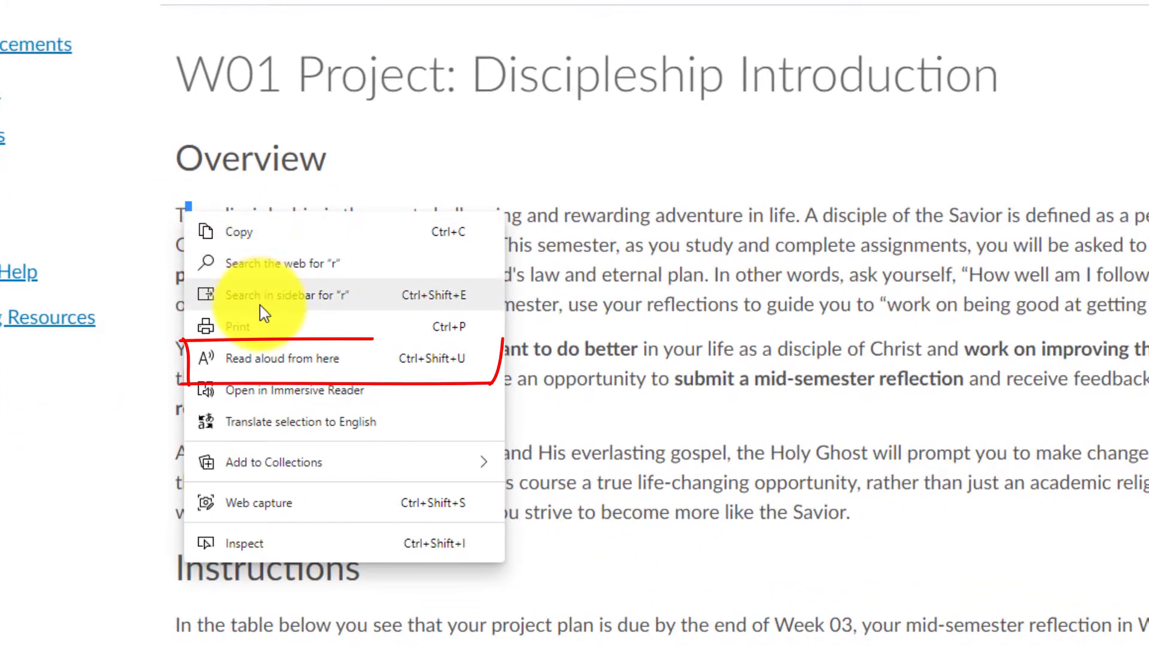
{"action": "left_click", "coordinate": [289, 374]}
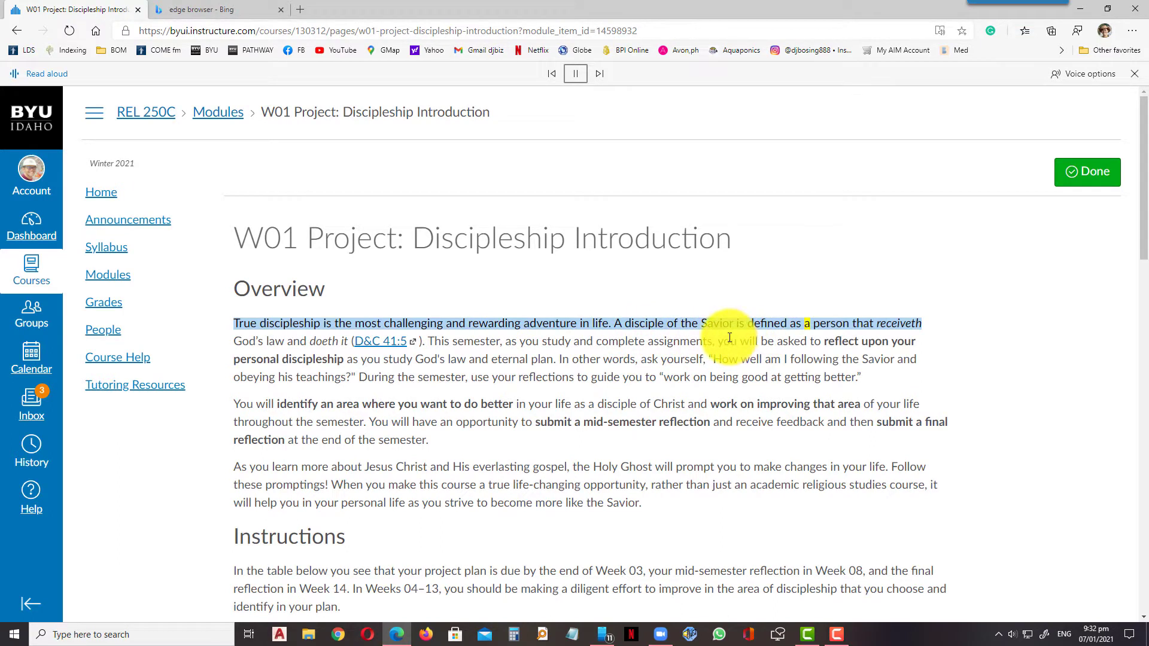
{"action": "left_click", "coordinate": [576, 74]}
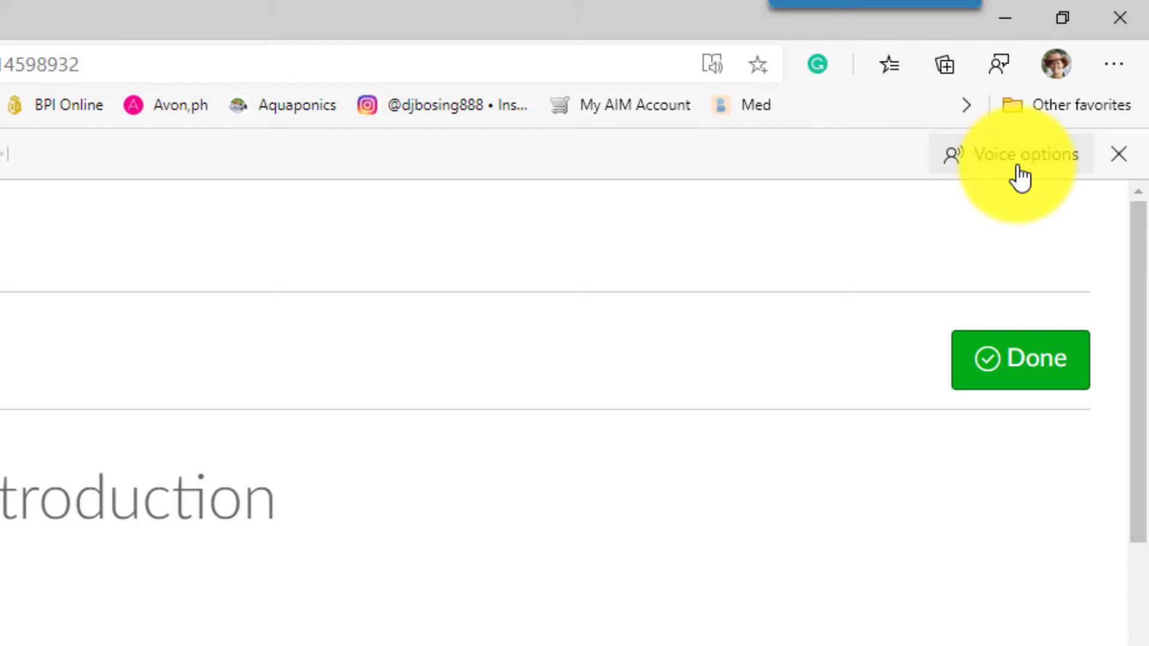
Open Read aloud's Voice options, showing Normal speed and a Microsoft natural English voice.
{"action": "left_click", "coordinate": [1018, 170]}
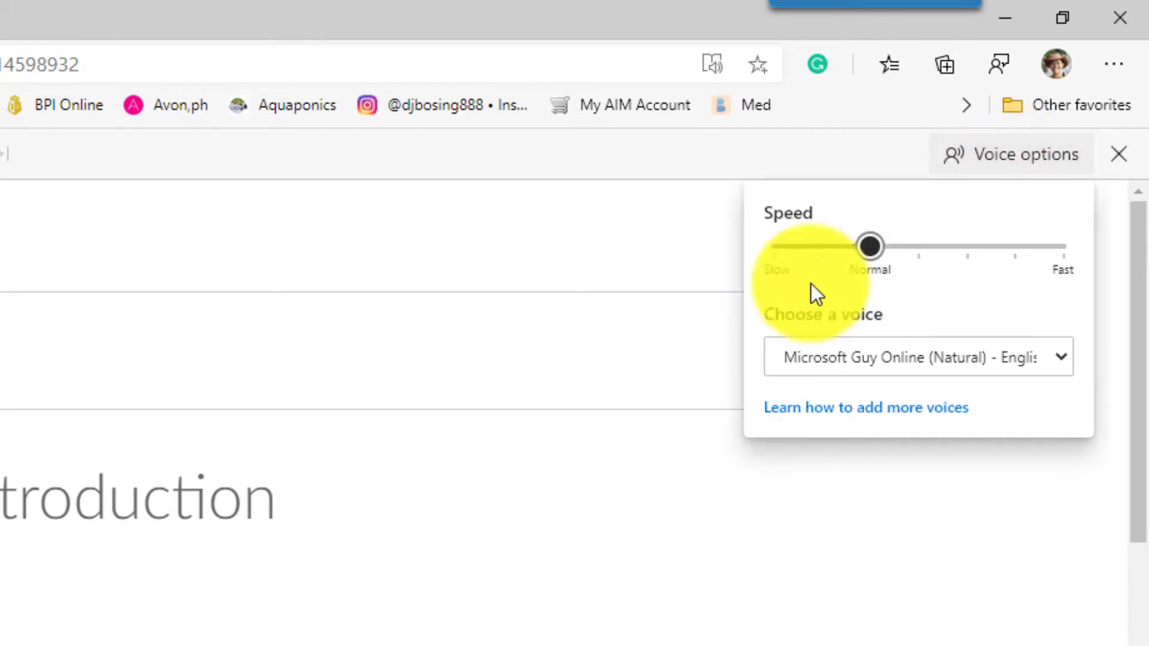
Switch to the Microsoft Natasha Online (Natural) voice, then play and pause at 'semester'.
{"action": "left_click", "coordinate": [868, 359]}
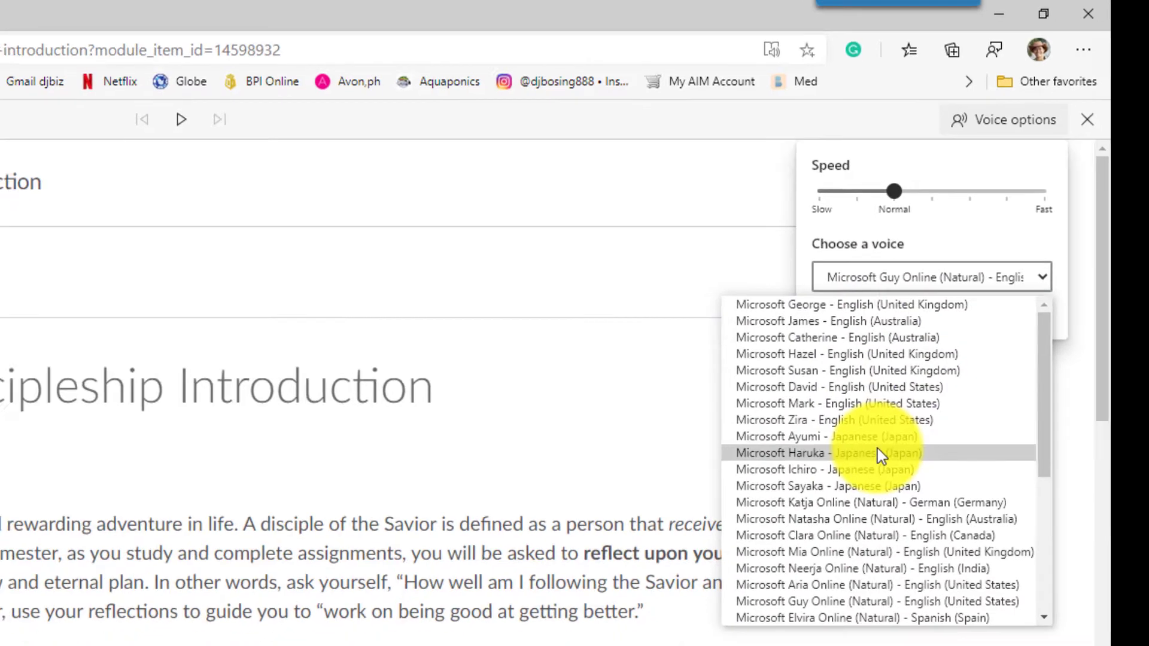
{"action": "scroll", "coordinate": [883, 413], "scroll_direction": "down", "scroll_amount": 1}
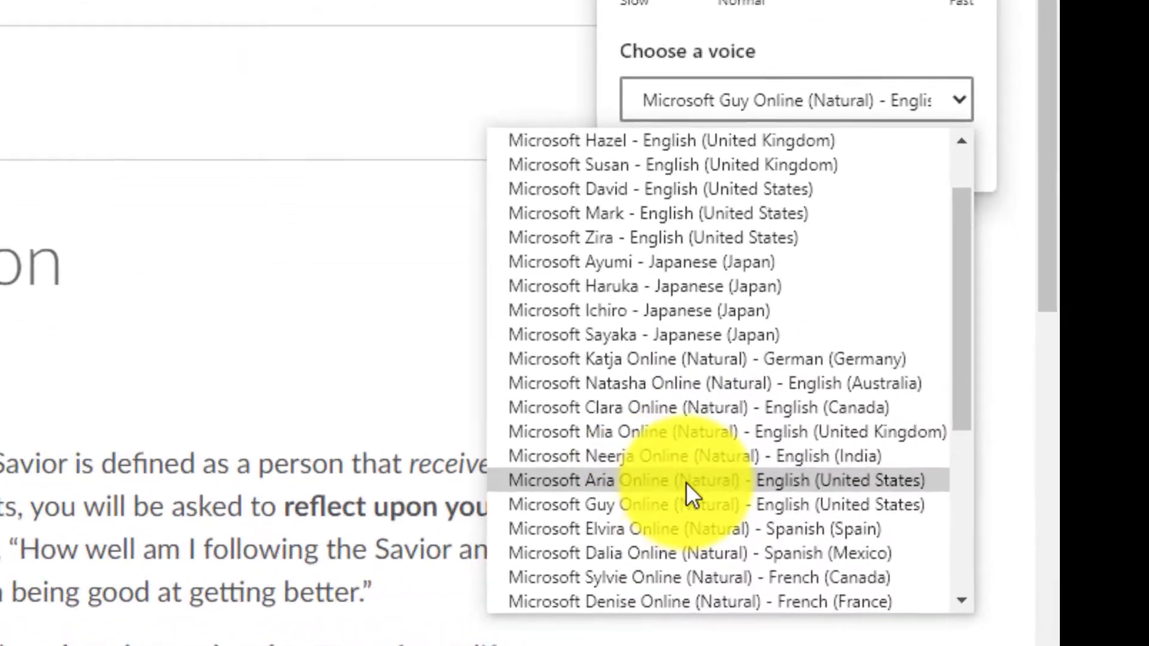
{"action": "scroll", "coordinate": [688, 420], "scroll_direction": "up", "scroll_amount": 1}
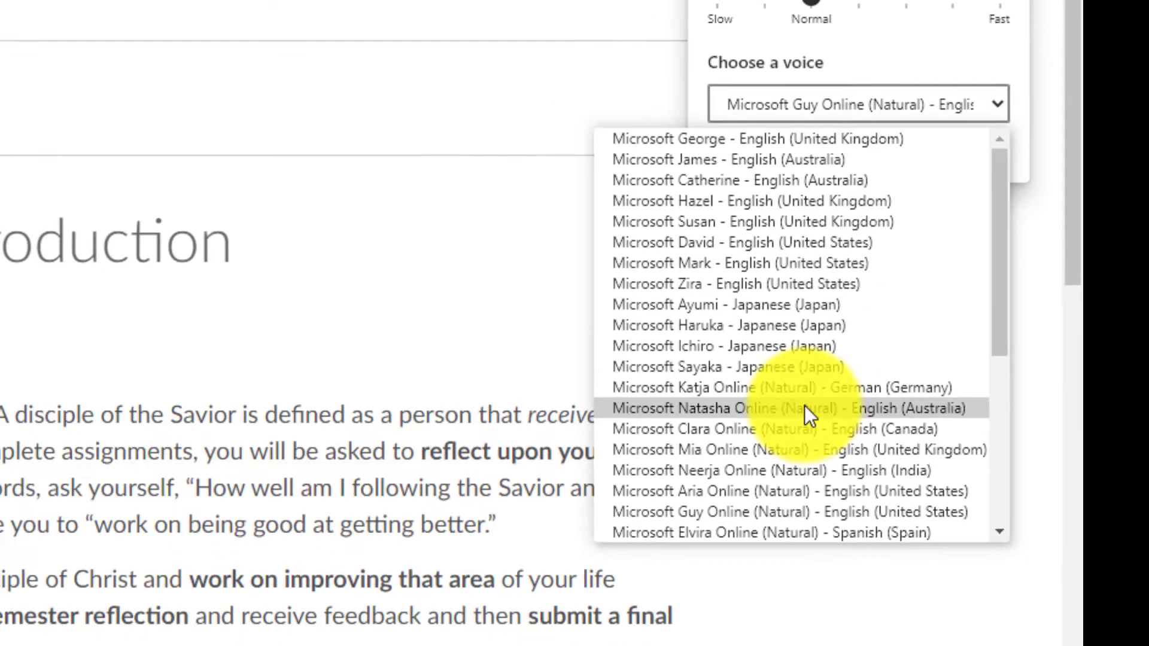
{"action": "left_click", "coordinate": [714, 450]}
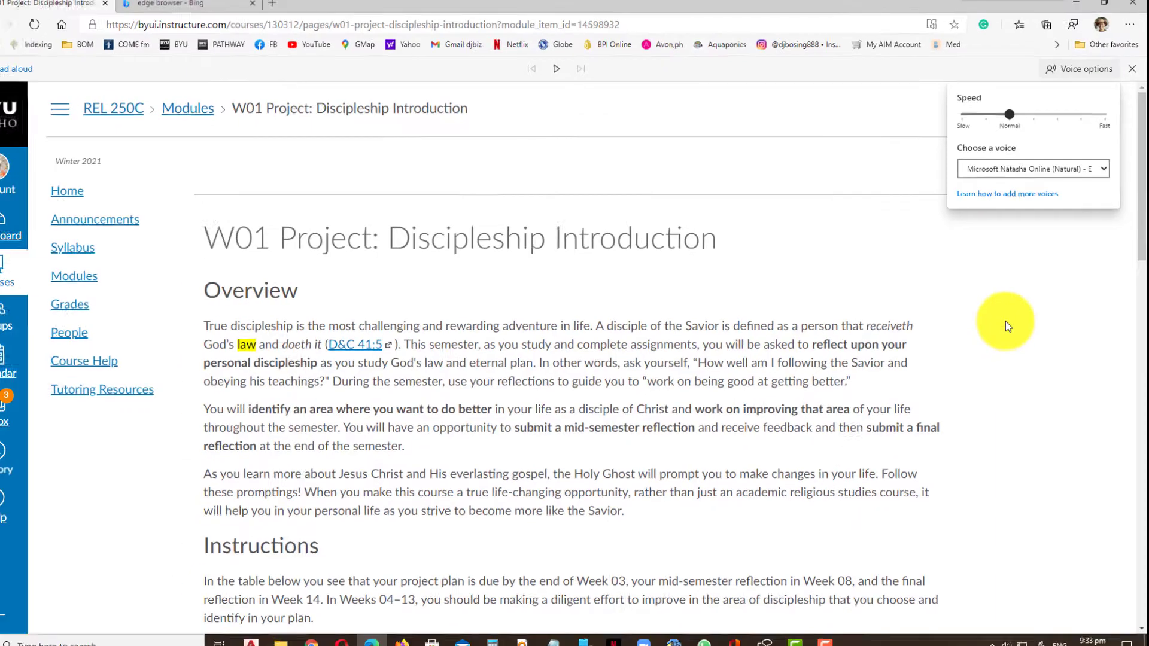
{"action": "left_click", "coordinate": [575, 74]}
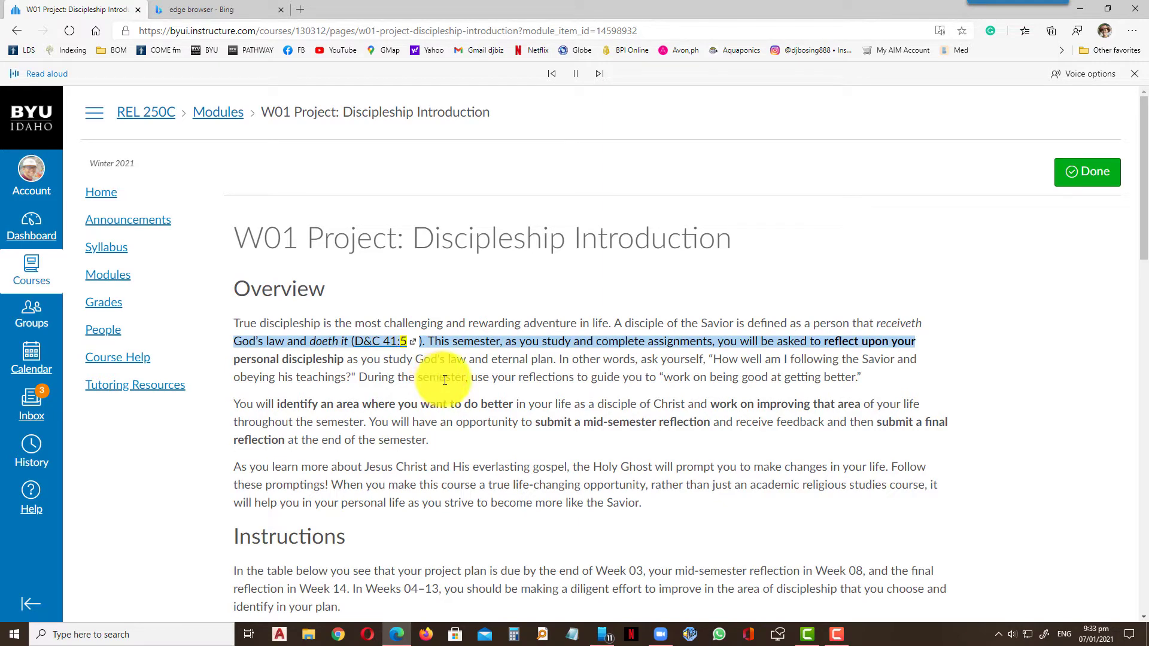
{"action": "left_click", "coordinate": [577, 74]}
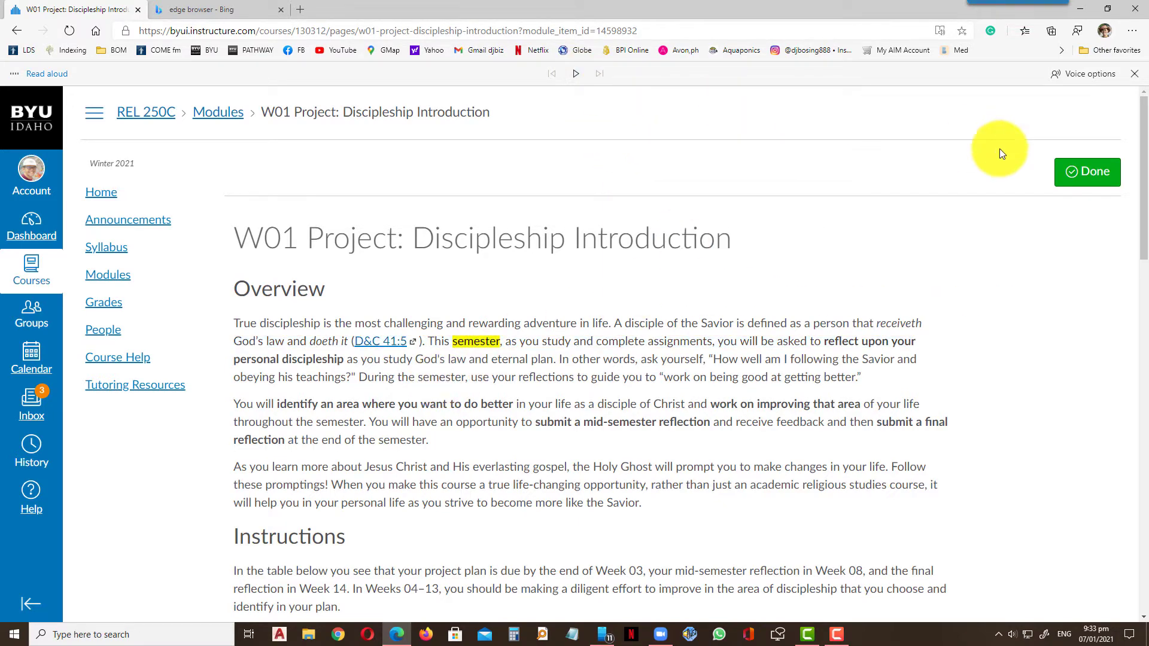
Switch to Microsoft Neerja Online (Natural), play to 'discipleship', pause, and reopen Voice options.
{"action": "left_click", "coordinate": [1086, 74]}
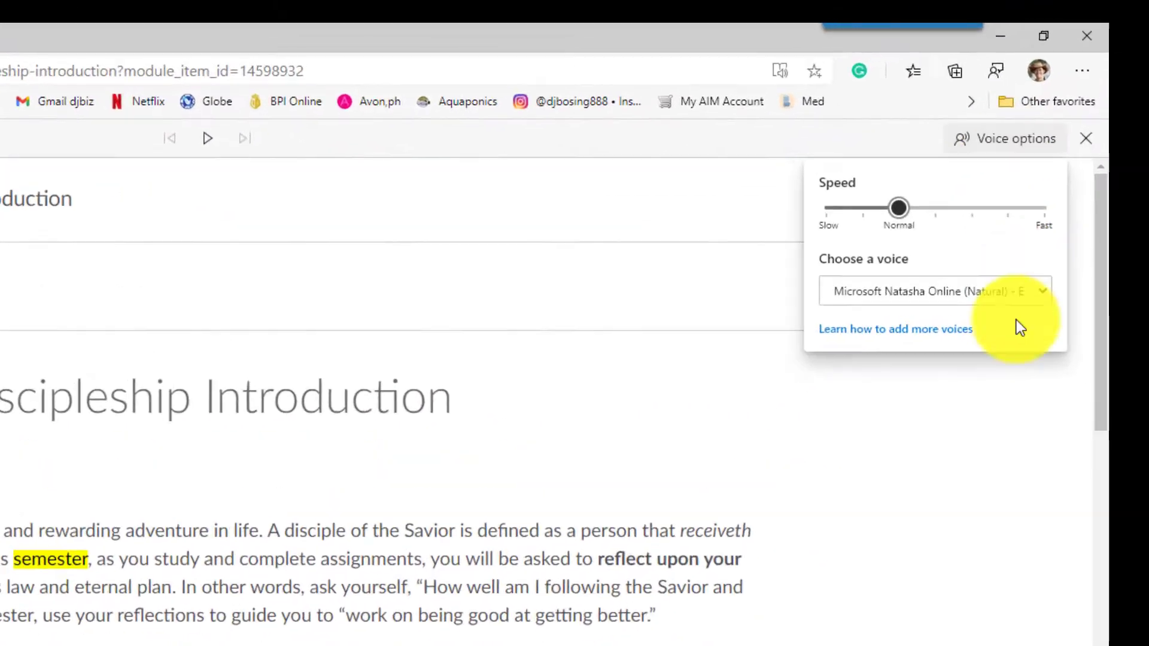
{"action": "left_click", "coordinate": [910, 292]}
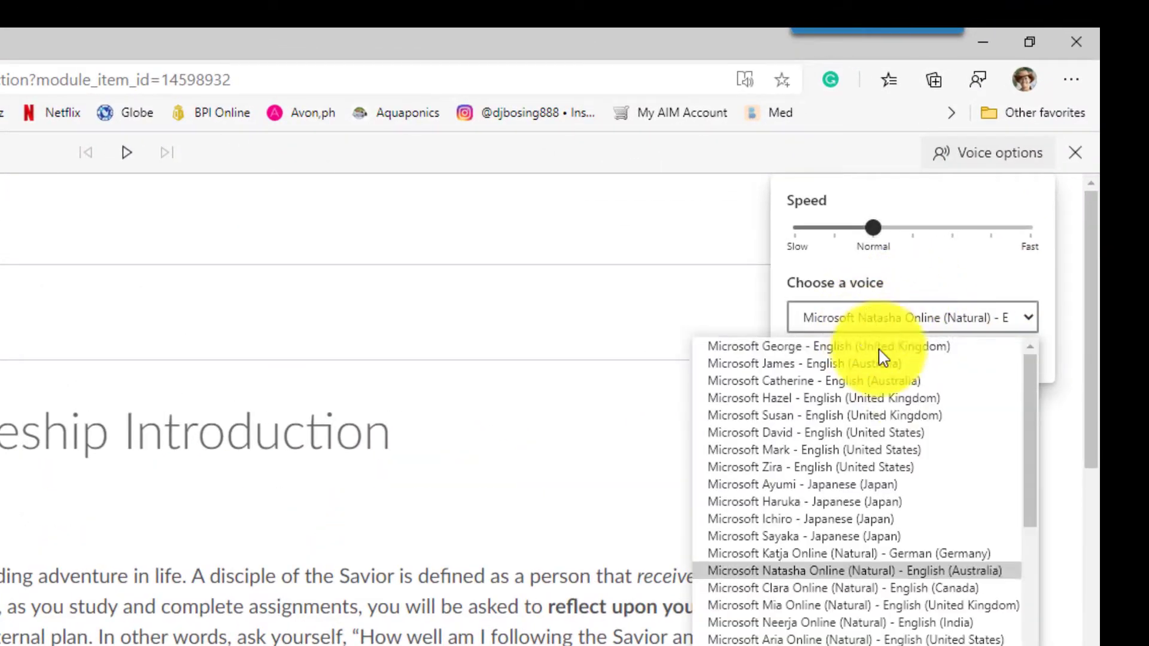
{"action": "left_click", "coordinate": [849, 629]}
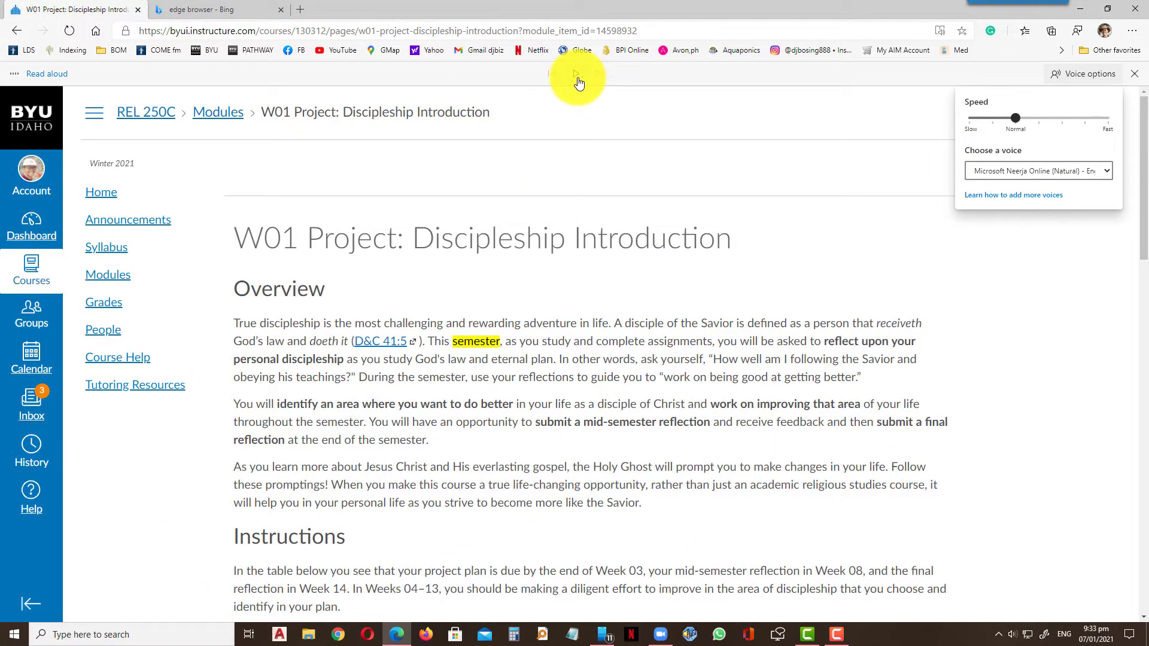
{"action": "left_click", "coordinate": [576, 75]}
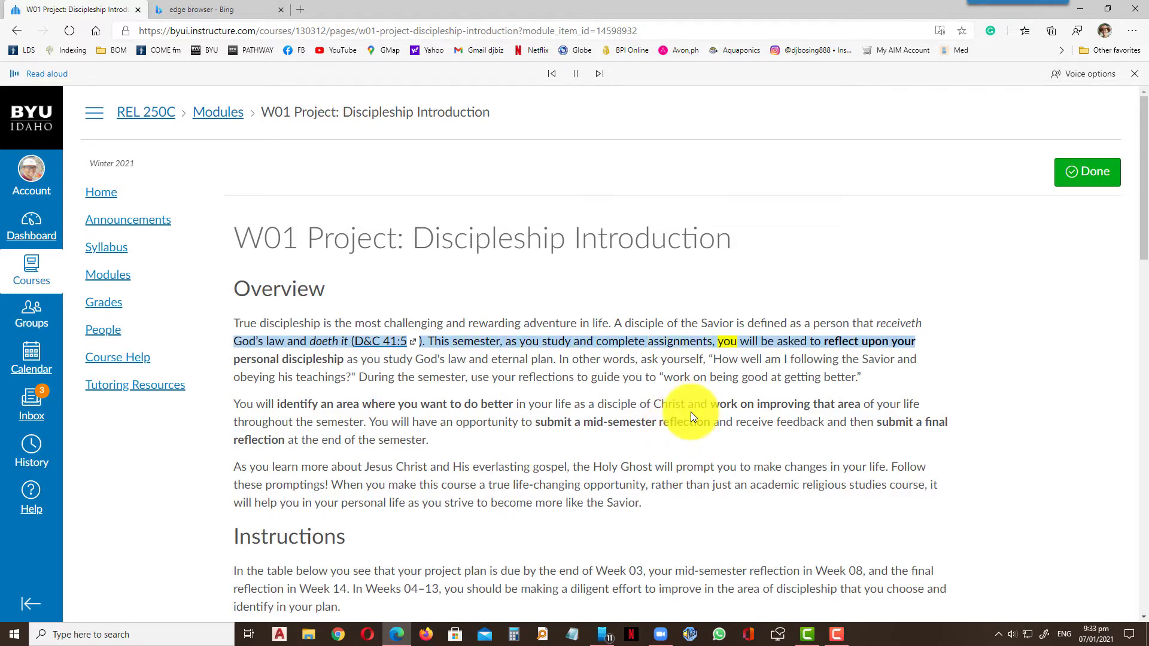
{"action": "left_click", "coordinate": [577, 74]}
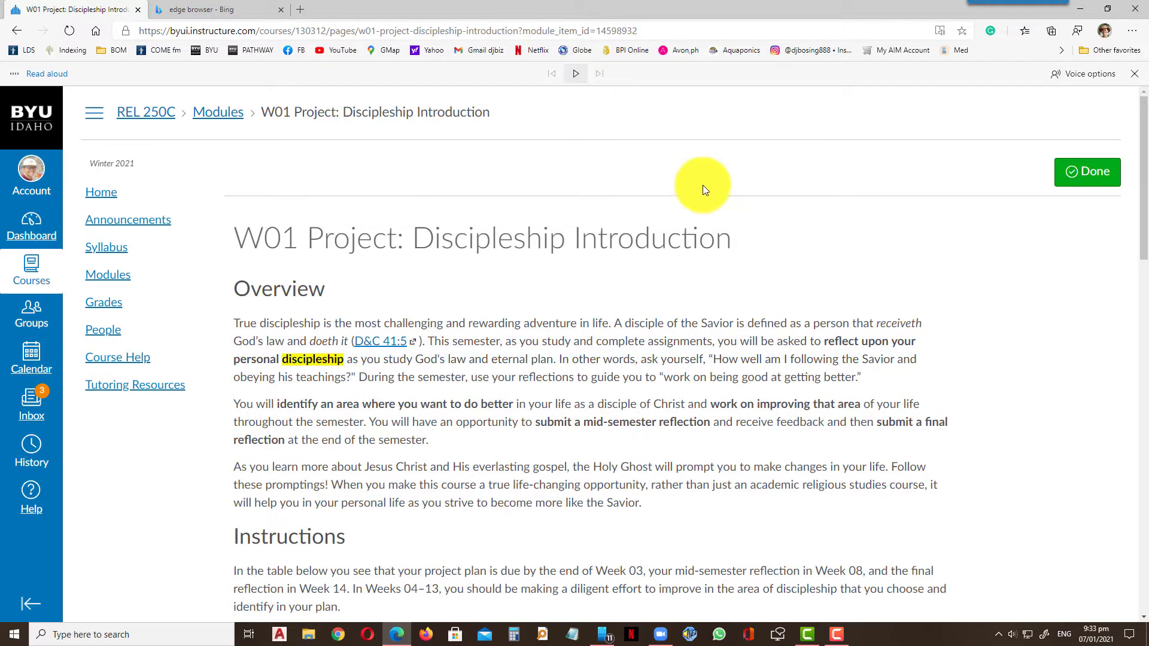
{"action": "left_click", "coordinate": [1085, 80]}
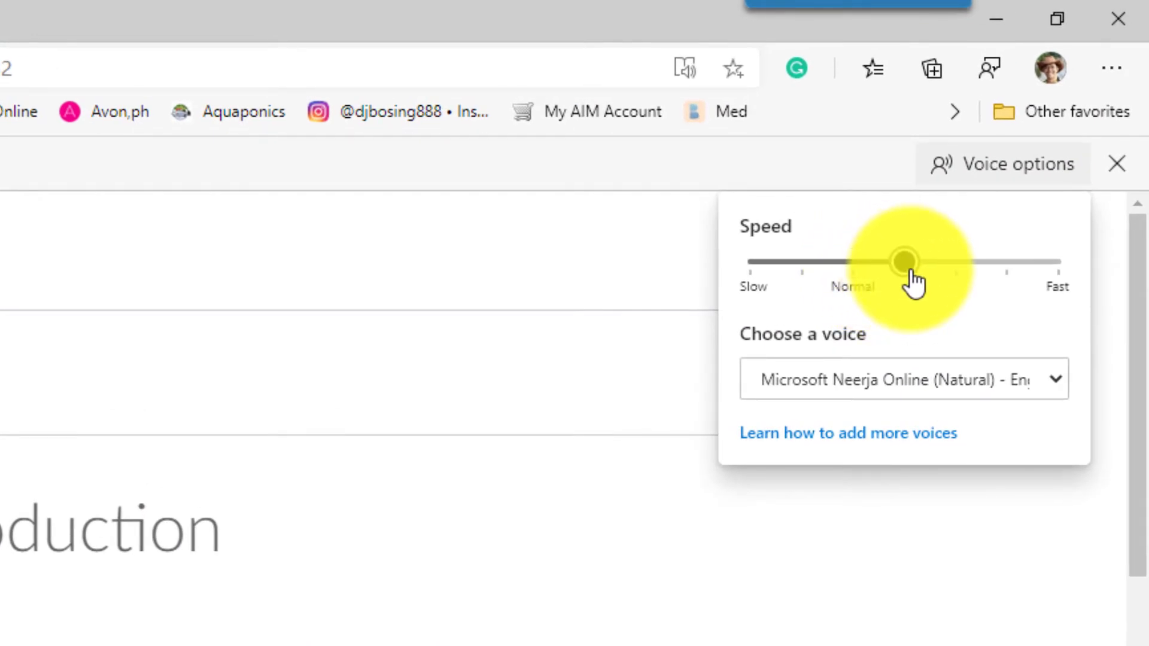
Raise the Speed slider one tick, close Voice options, and pause narration at 'ask'.
{"action": "left_click_drag", "start_coordinate": [919, 266], "coordinate": [936, 268]}
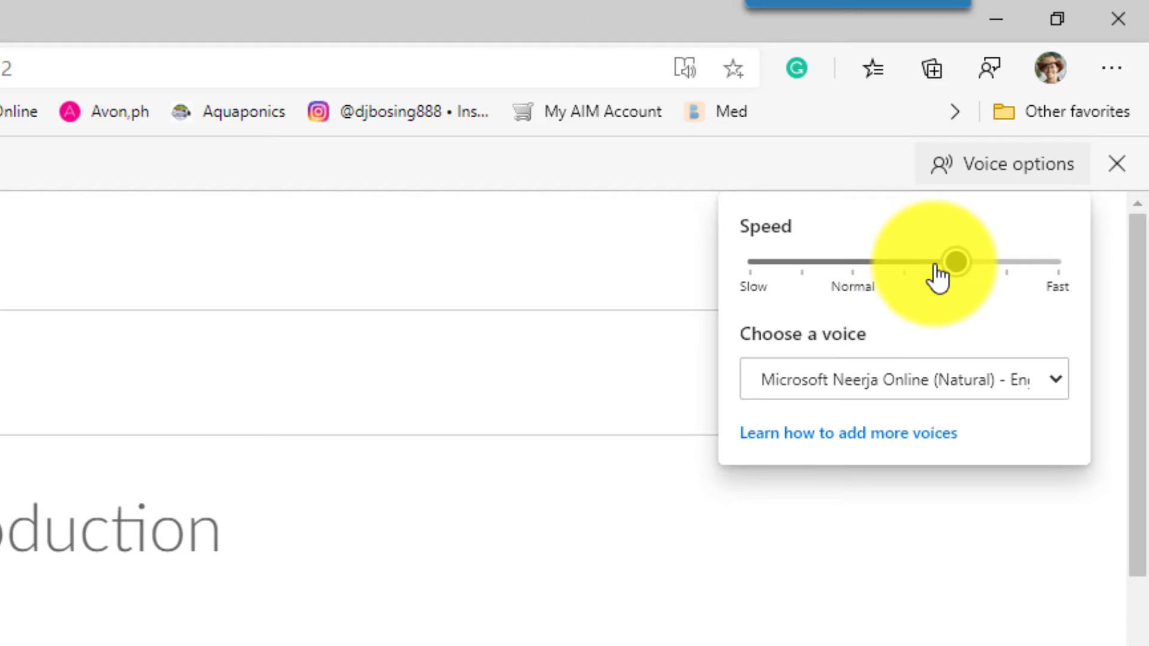
{"action": "left_click", "coordinate": [891, 382]}
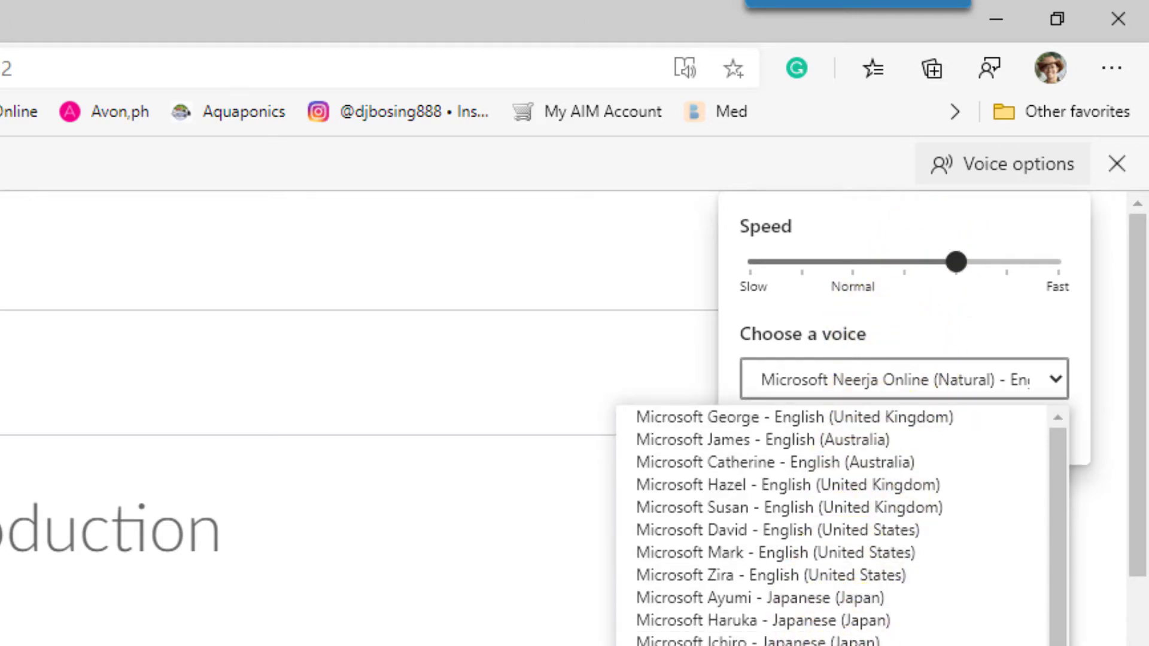
{"action": "left_click", "coordinate": [344, 371]}
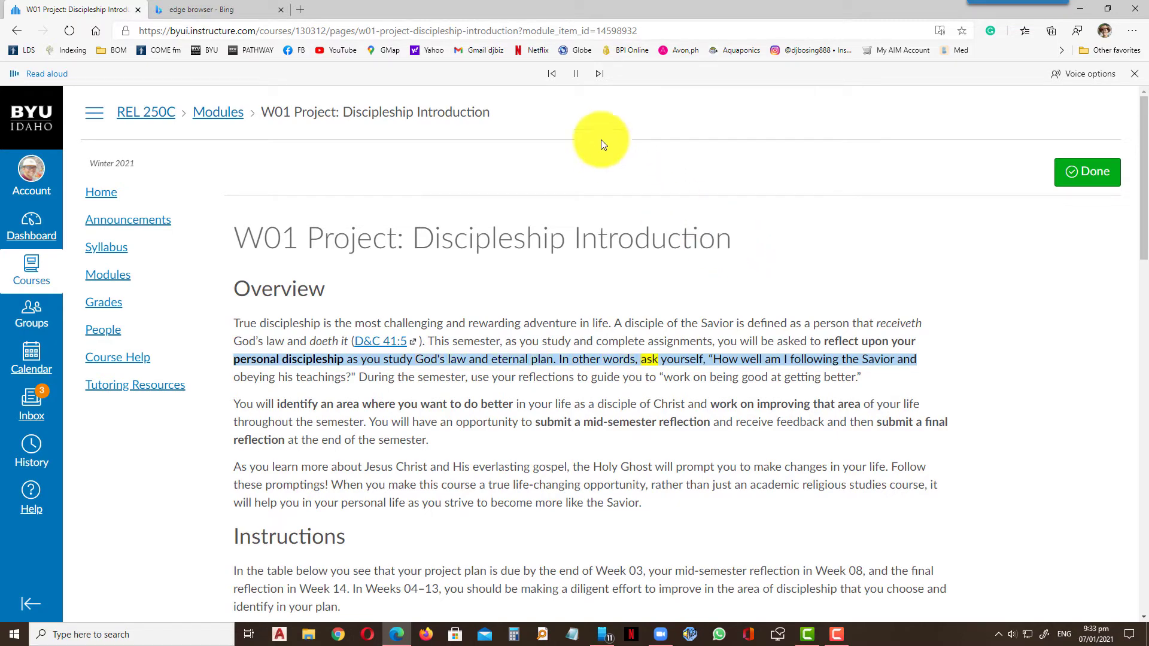
{"action": "left_click", "coordinate": [575, 74]}
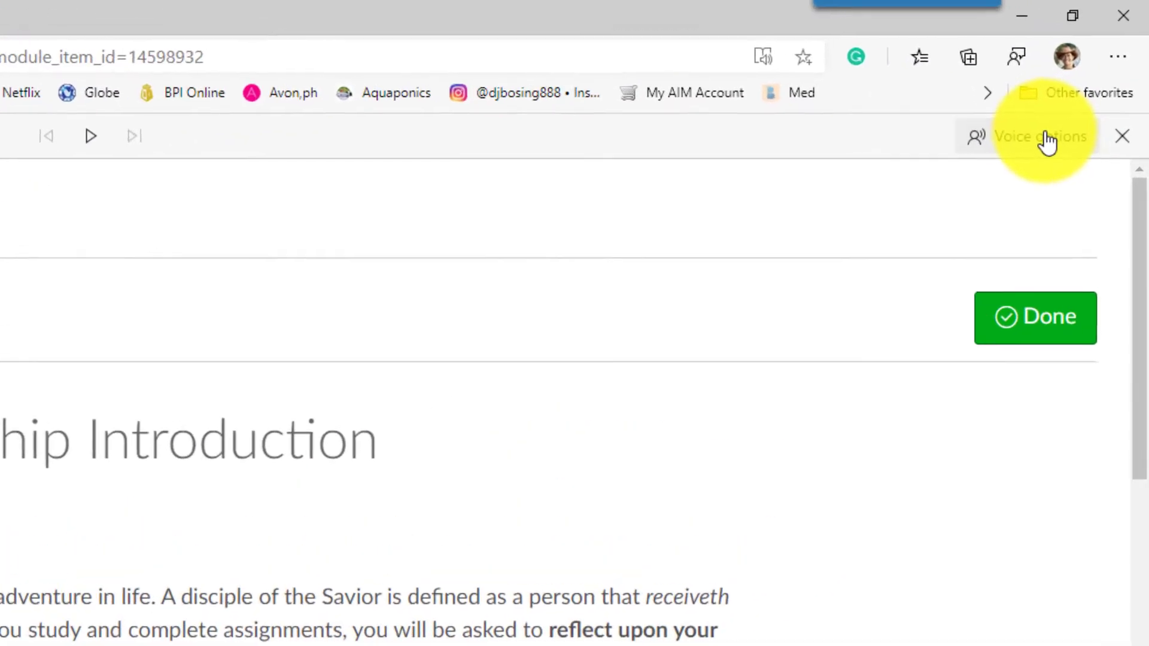
Choose the Microsoft Guy Online (Natural) voice, reset Speed to Normal, and resume narration.
{"action": "left_click", "coordinate": [1086, 73]}
{"action": "left_click", "coordinate": [838, 329]}
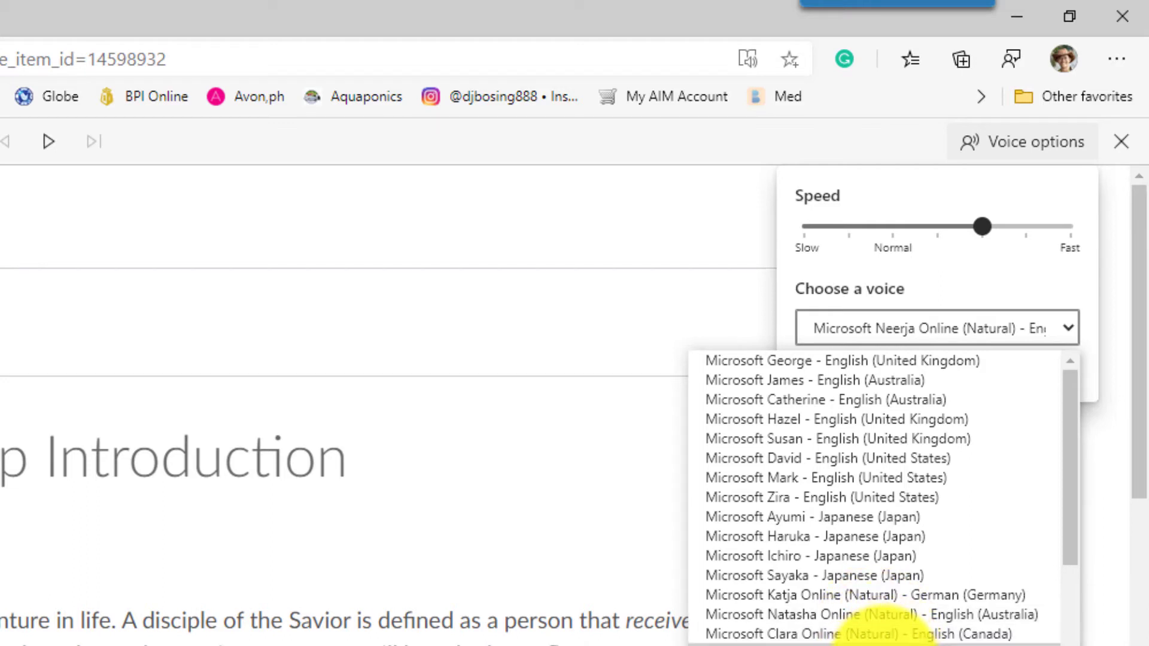
{"action": "scroll", "coordinate": [861, 634], "scroll_direction": "down", "scroll_amount": 1}
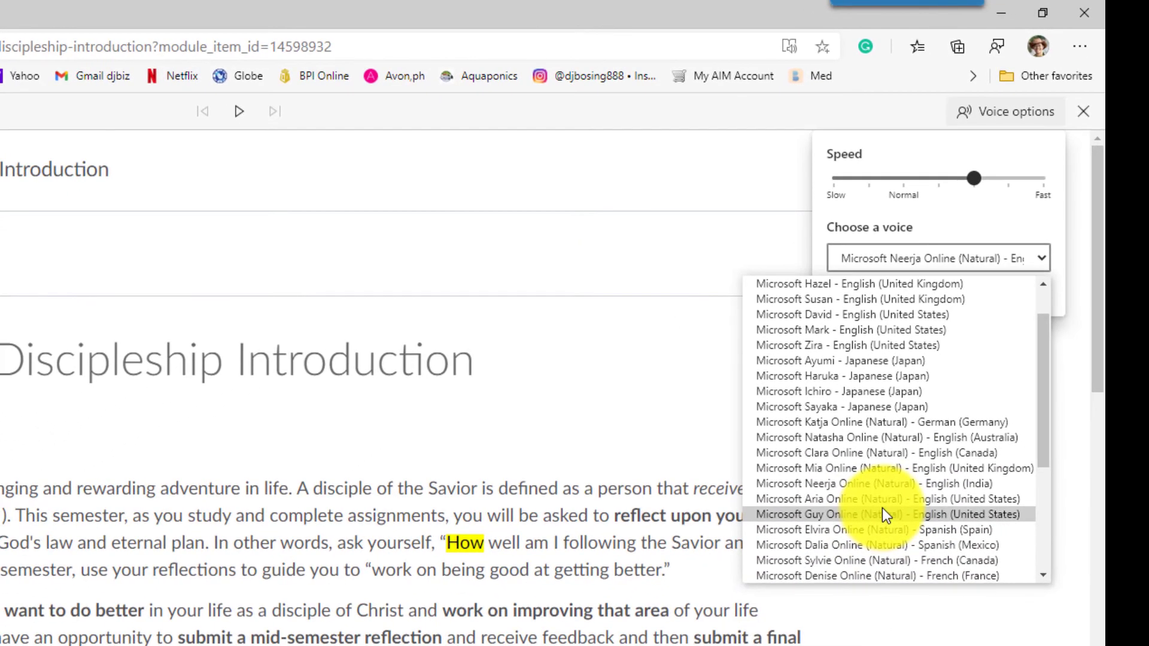
{"action": "left_click", "coordinate": [881, 512]}
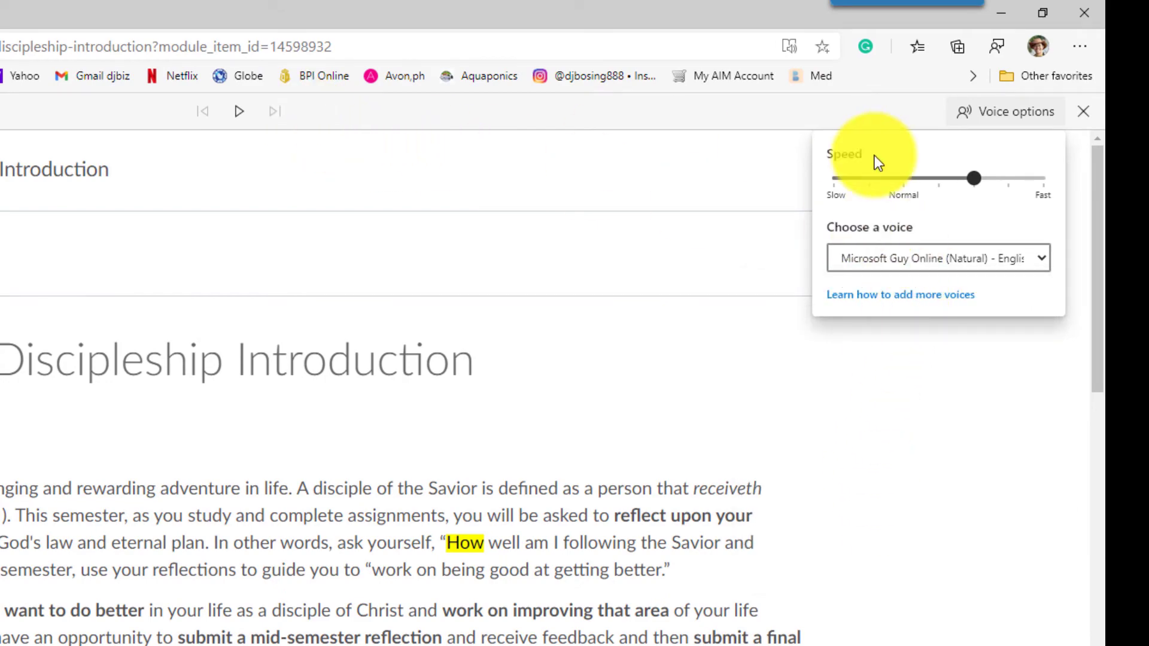
{"action": "left_click", "coordinate": [901, 183]}
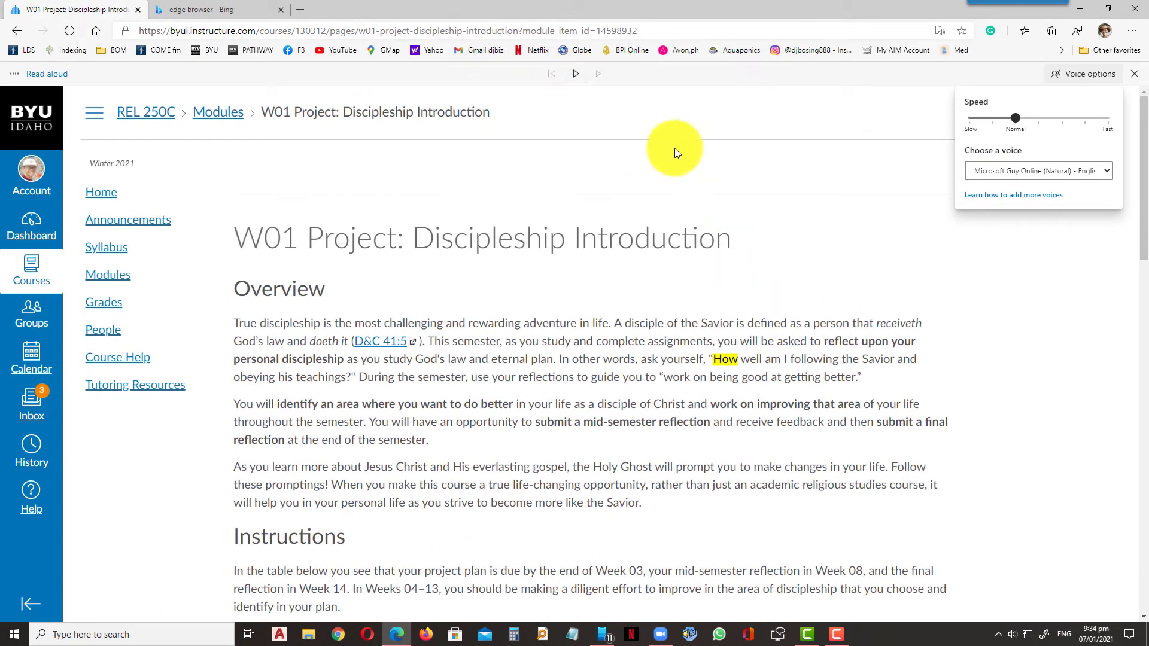
{"action": "left_click", "coordinate": [575, 73]}
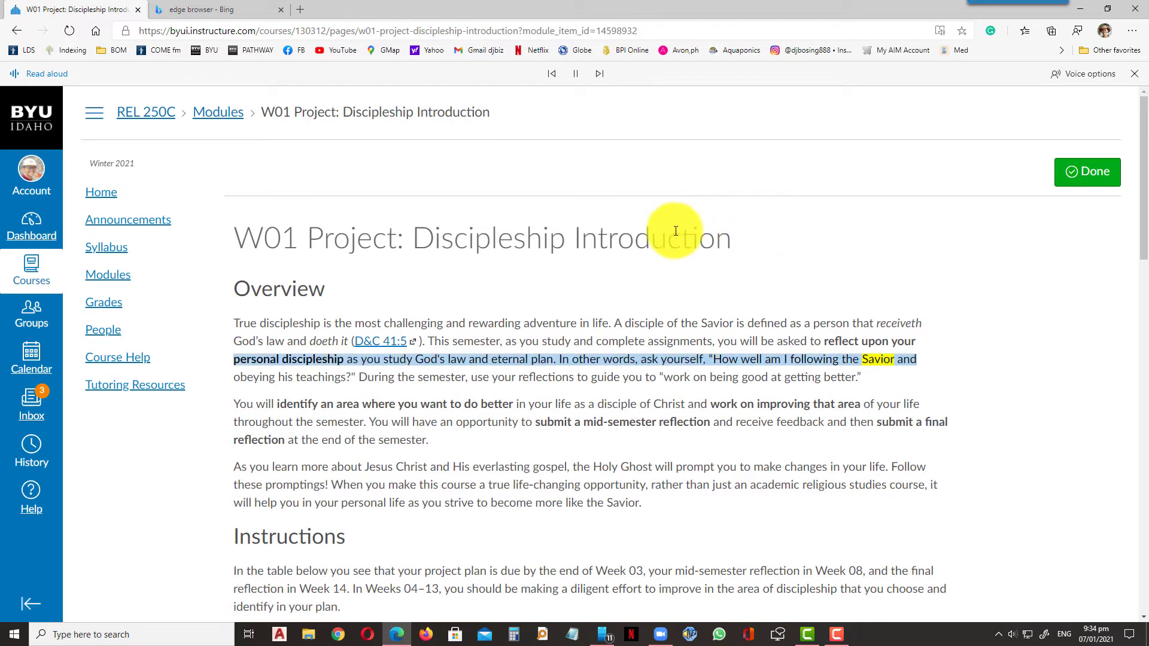
Pause narration at 'semester', then scroll down to the Grading Rubrics and back up.
{"action": "scroll", "coordinate": [493, 400], "scroll_direction": "down", "scroll_amount": 1}
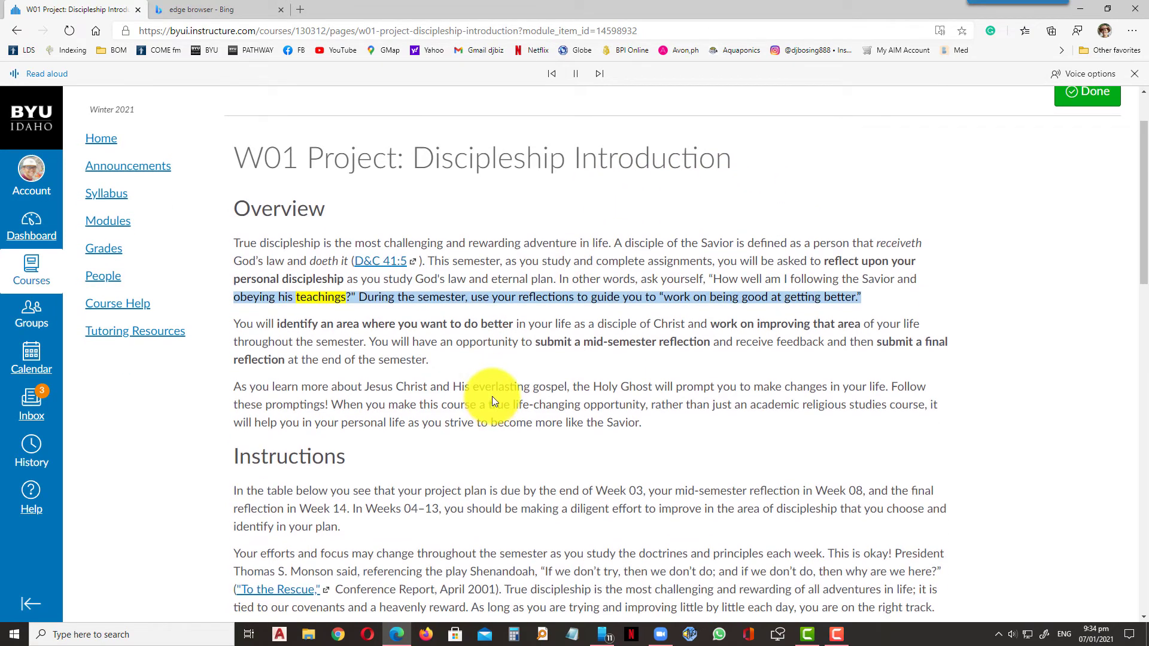
{"action": "left_click", "coordinate": [575, 73]}
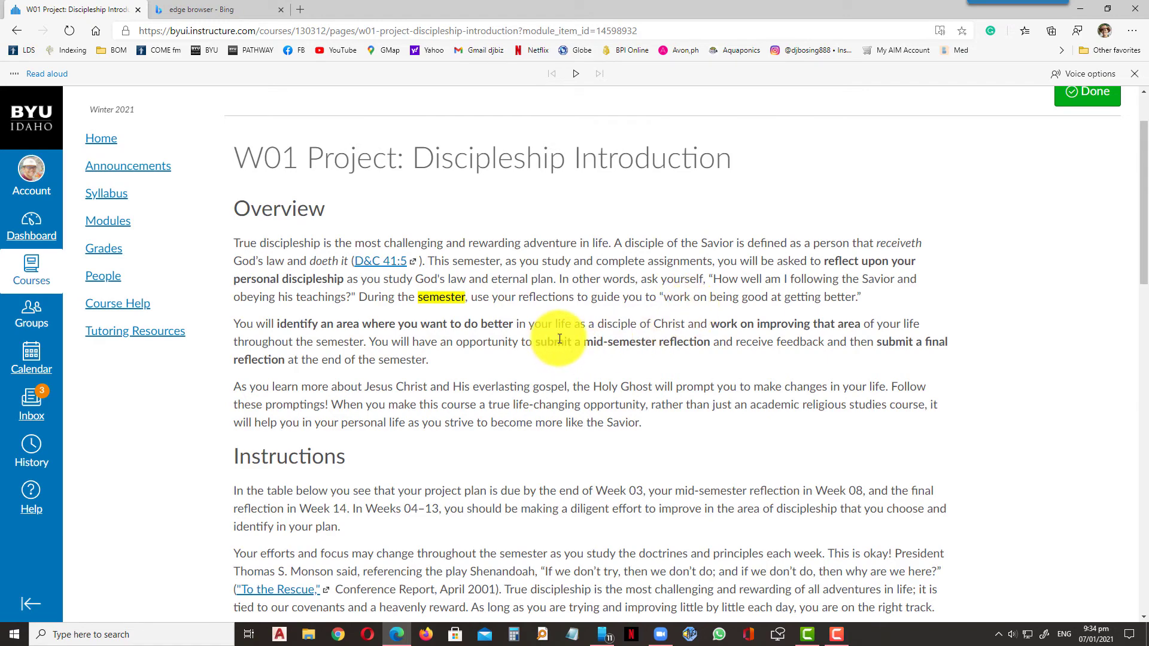
{"action": "scroll", "coordinate": [560, 325], "scroll_direction": "down", "scroll_amount": 4}
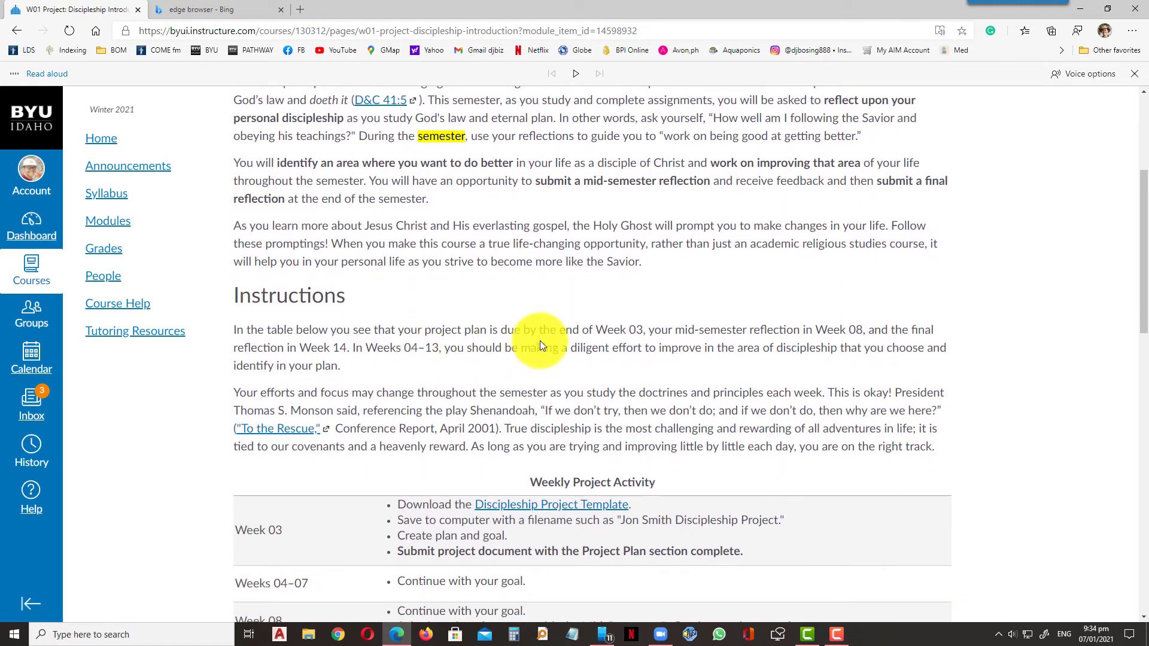
{"action": "scroll", "coordinate": [803, 315], "scroll_direction": "up", "scroll_amount": 5}
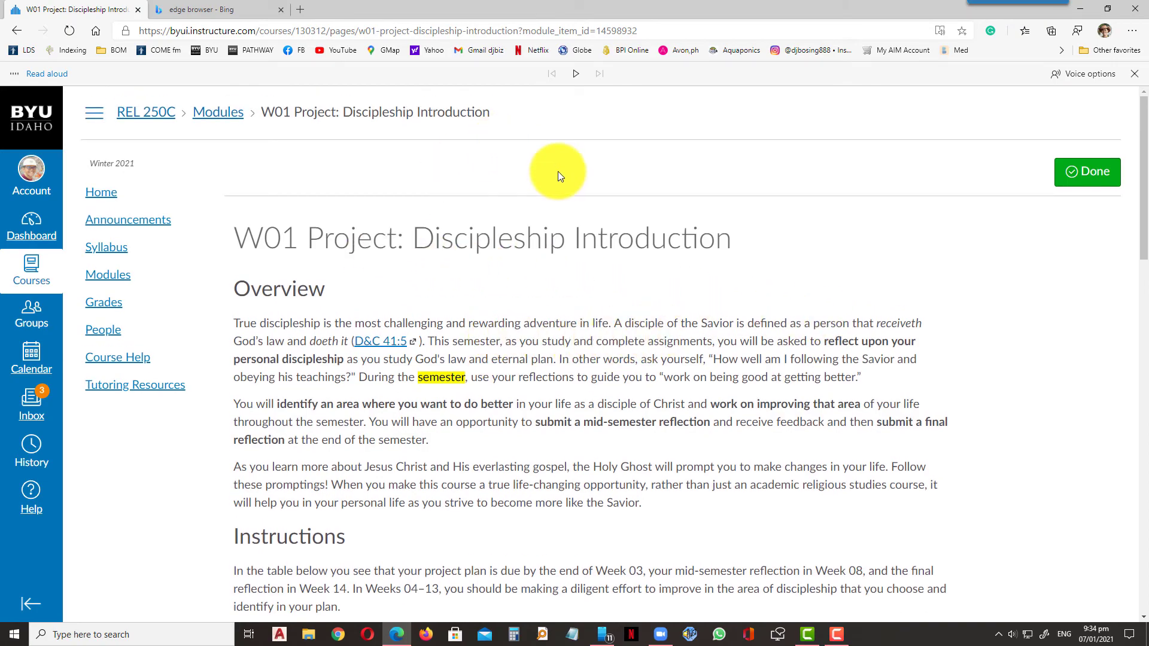
{"action": "scroll", "coordinate": [560, 310], "scroll_direction": "down", "scroll_amount": 15}
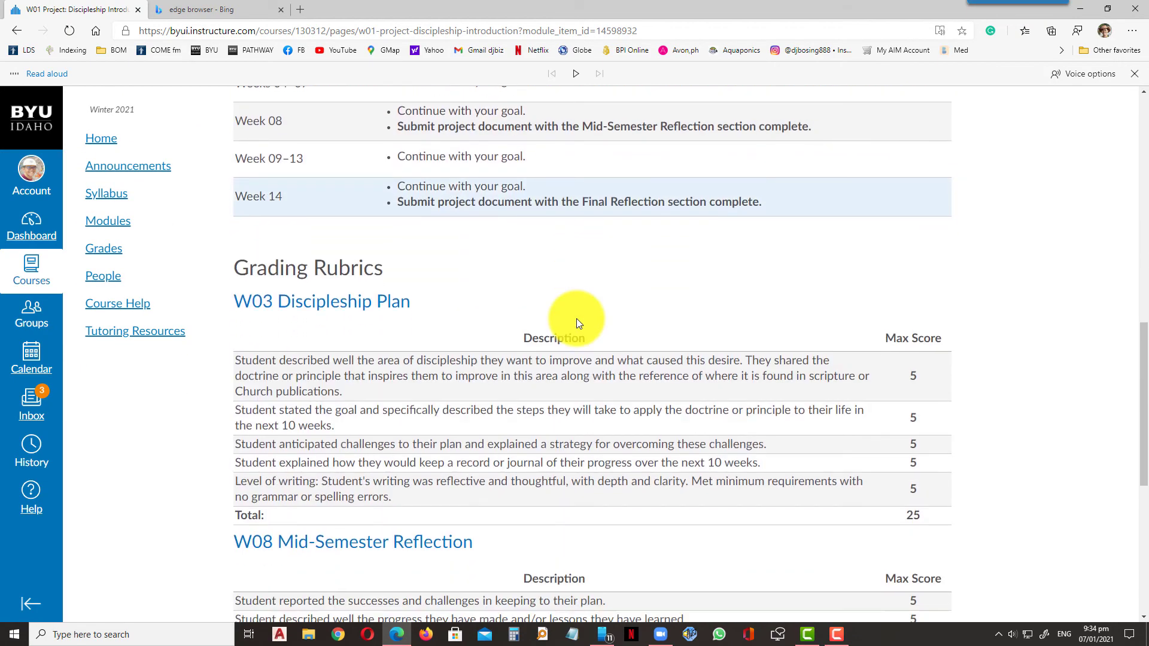
{"action": "scroll", "coordinate": [576, 318], "scroll_direction": "down", "scroll_amount": 6}
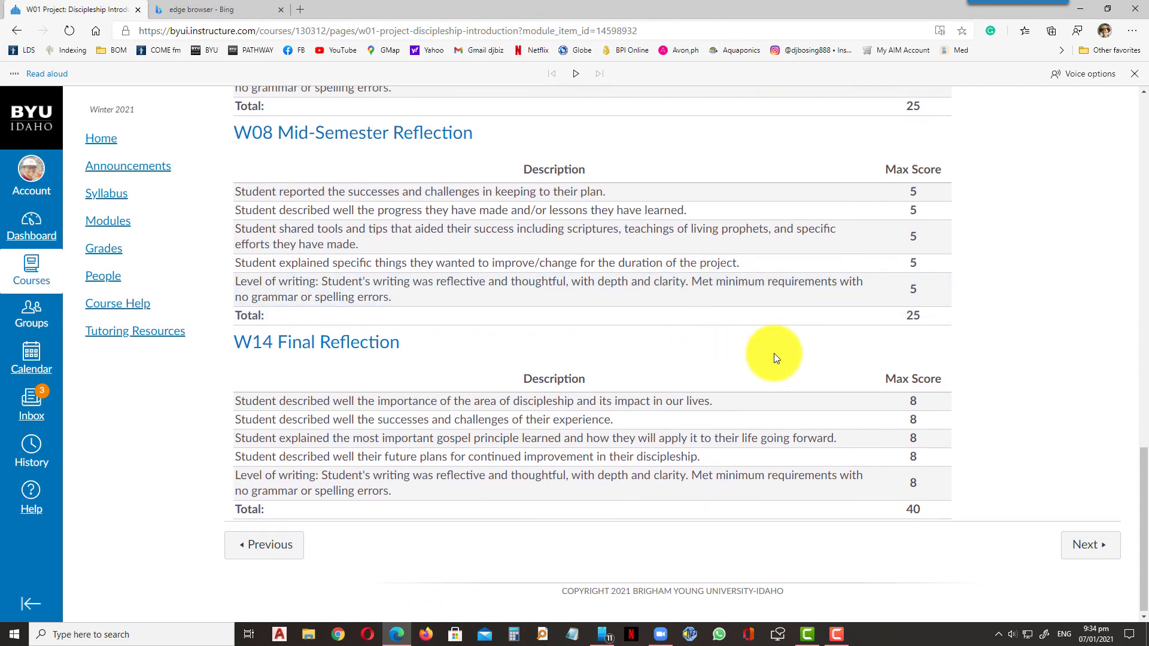
{"action": "scroll", "coordinate": [774, 353], "scroll_direction": "up", "scroll_amount": 3}
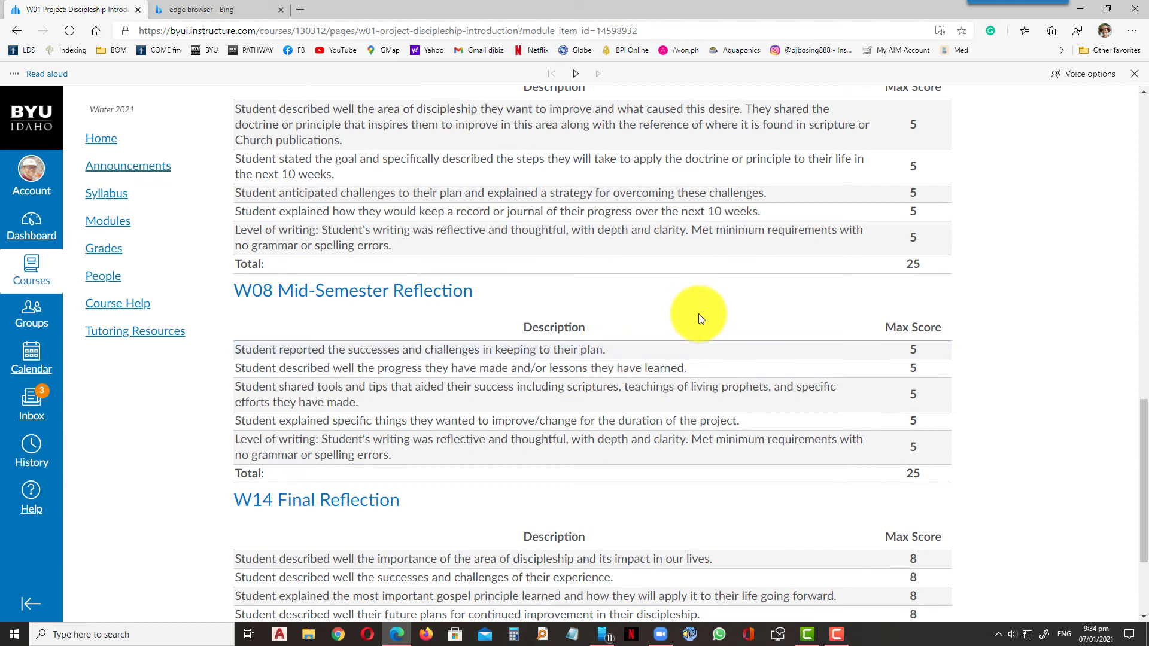
{"action": "scroll", "coordinate": [604, 308], "scroll_direction": "up", "scroll_amount": 2}
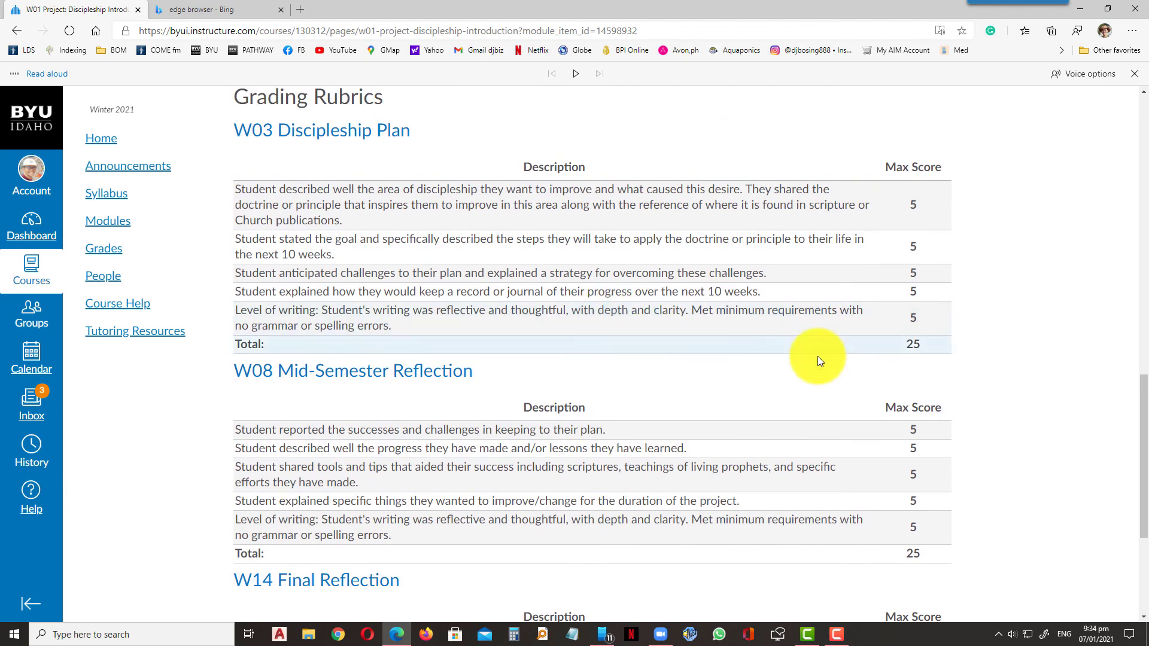